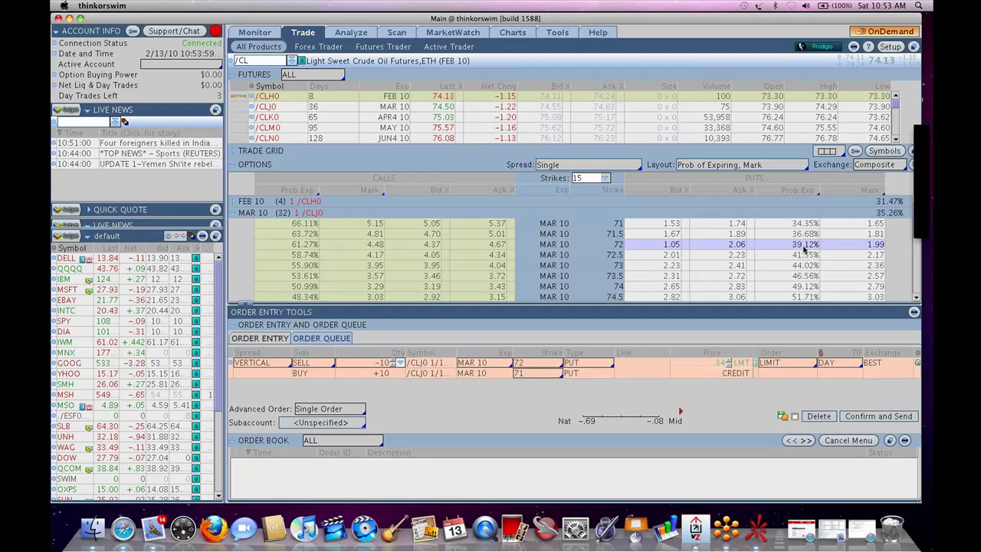
Replace the Mark columns with Impl Vol for both calls and puts in the option chain.
left_click(850, 193)
mouse_move(842, 238)
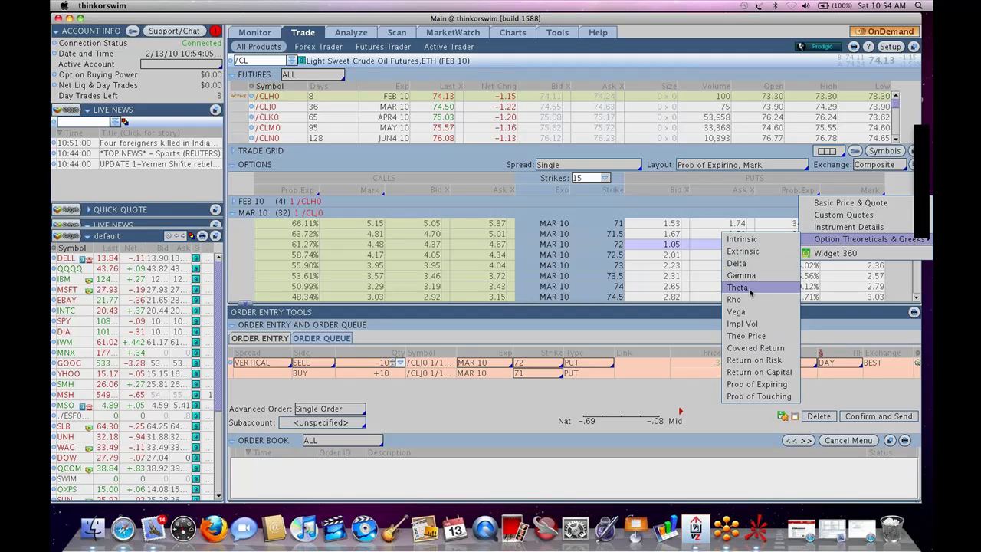
left_click(754, 325)
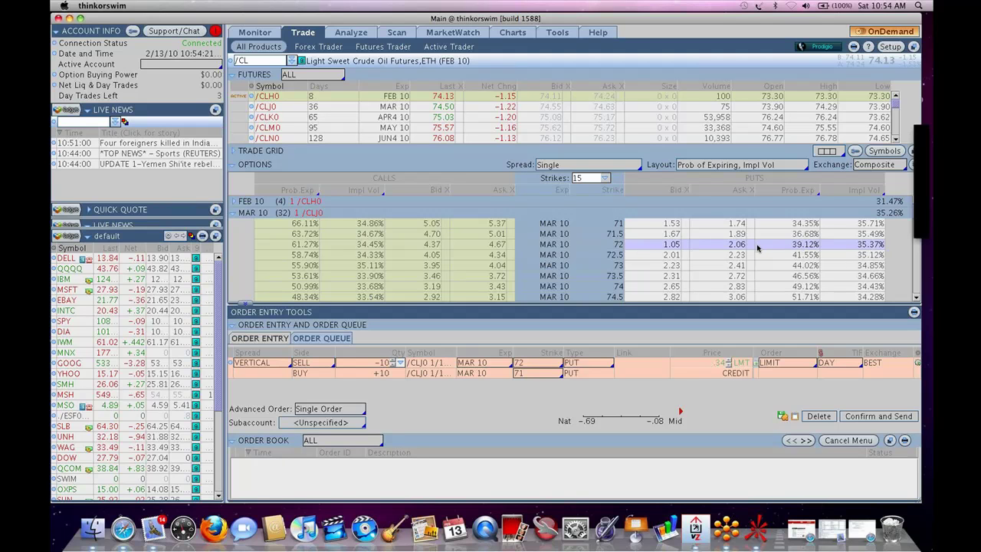
left_click(789, 197)
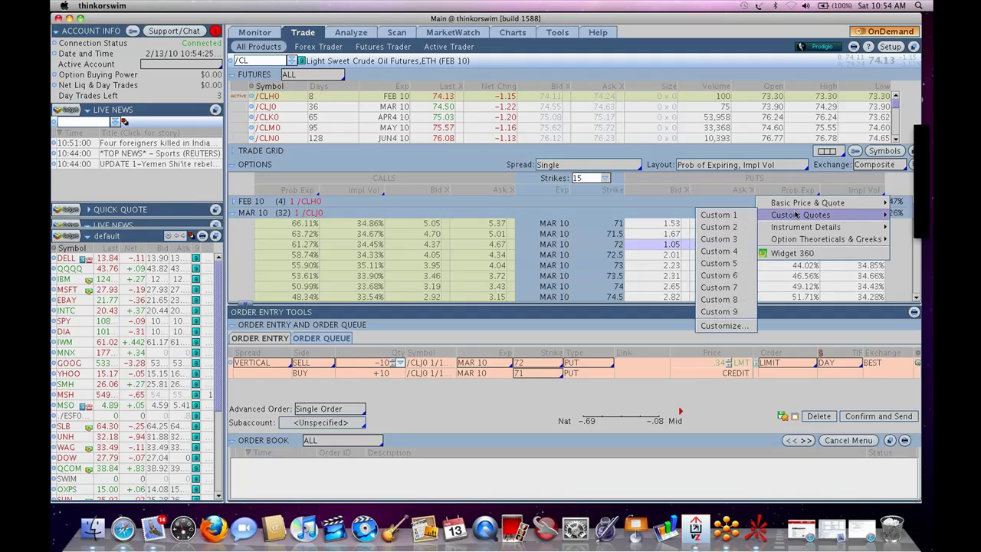
mouse_move(813, 240)
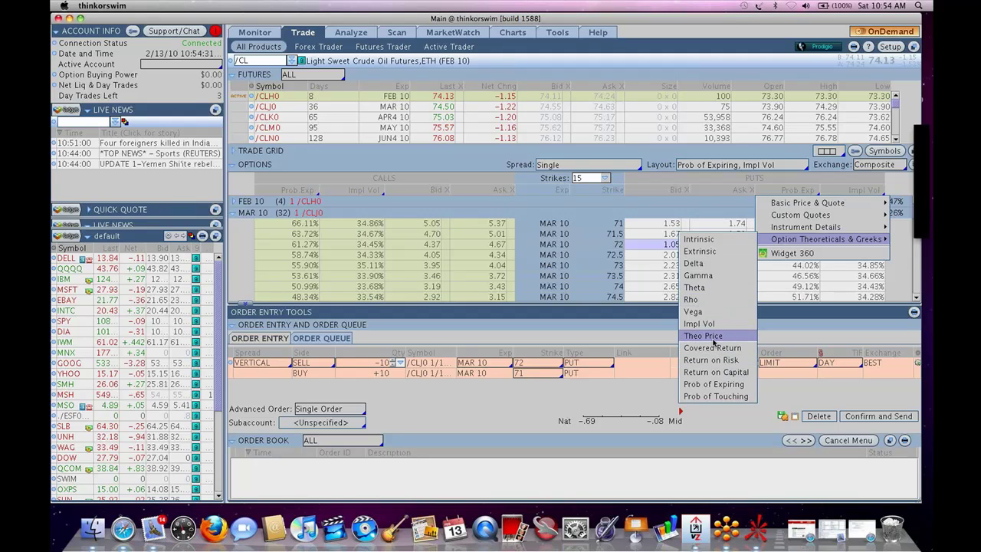
left_click(459, 168)
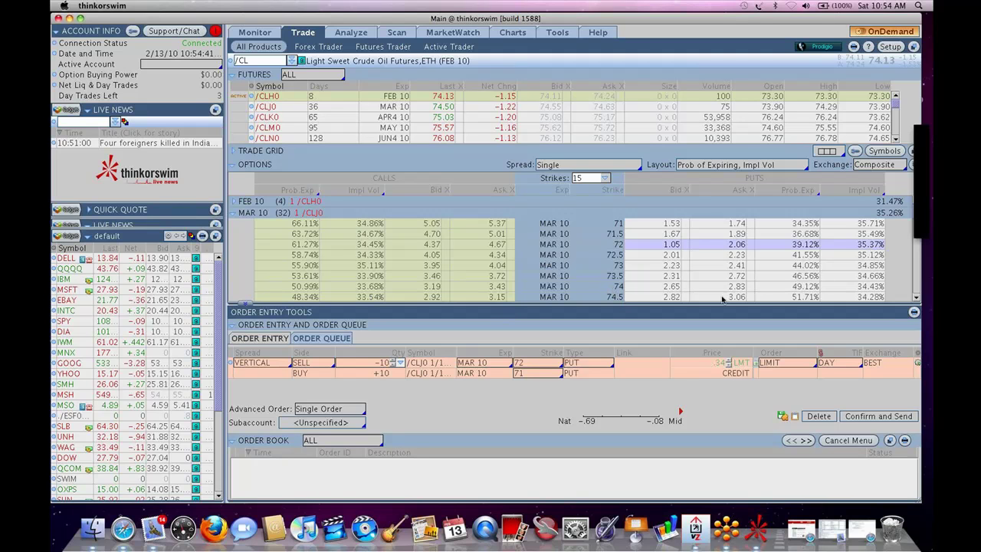
left_click(878, 287)
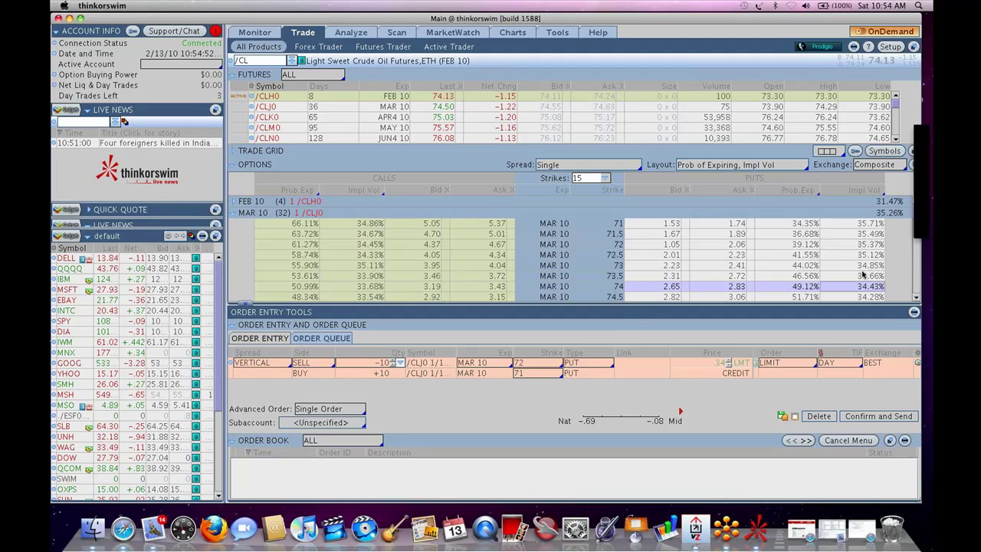
Switch to the Analyze page to graph the /CLJ0 72/71 put vertical's risk profile.
left_click(366, 34)
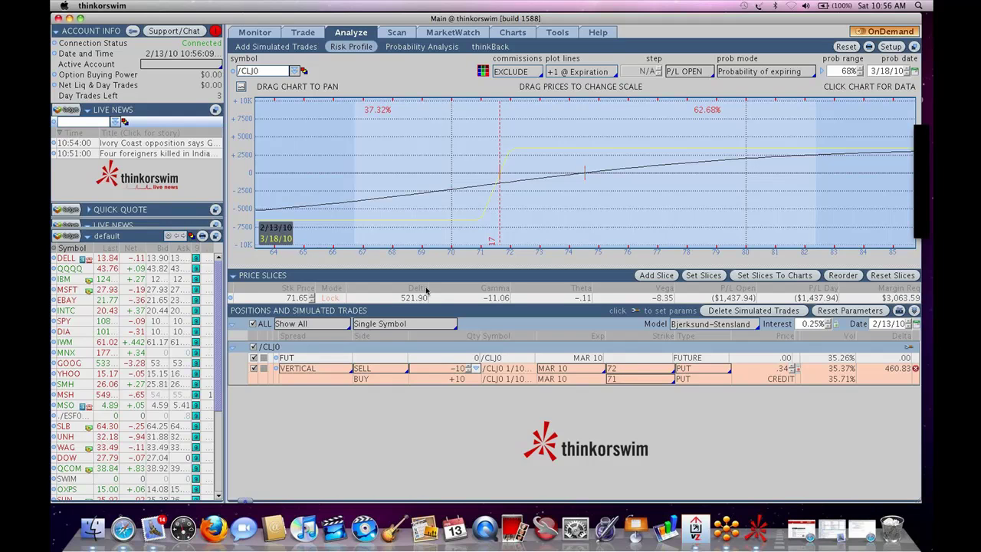
Open Probability Analysis for /CLJ0, showing 62.68% above and 37.32% below 71.65.
left_click(404, 51)
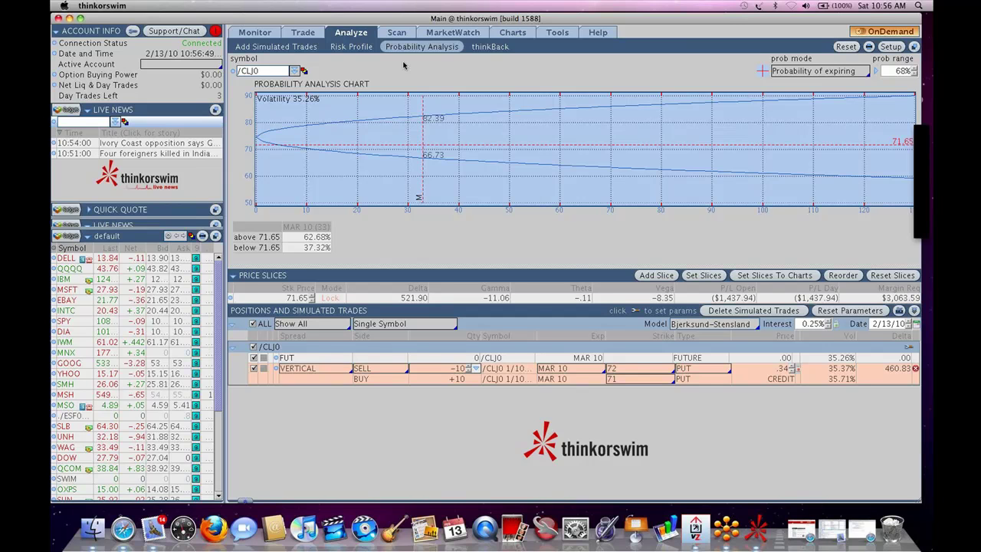
Replace the symbol with USO in the probability analysis.
left_click(269, 70)
type("USO")
key("Return")
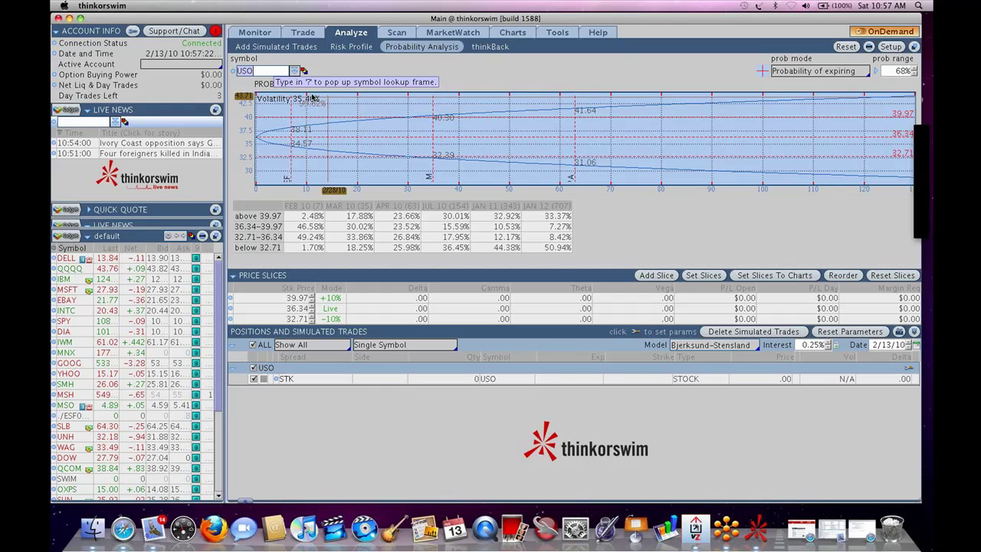
Switch to Risk Profile and enter /CL, clearing the symbol-not-found error.
left_click(352, 47)
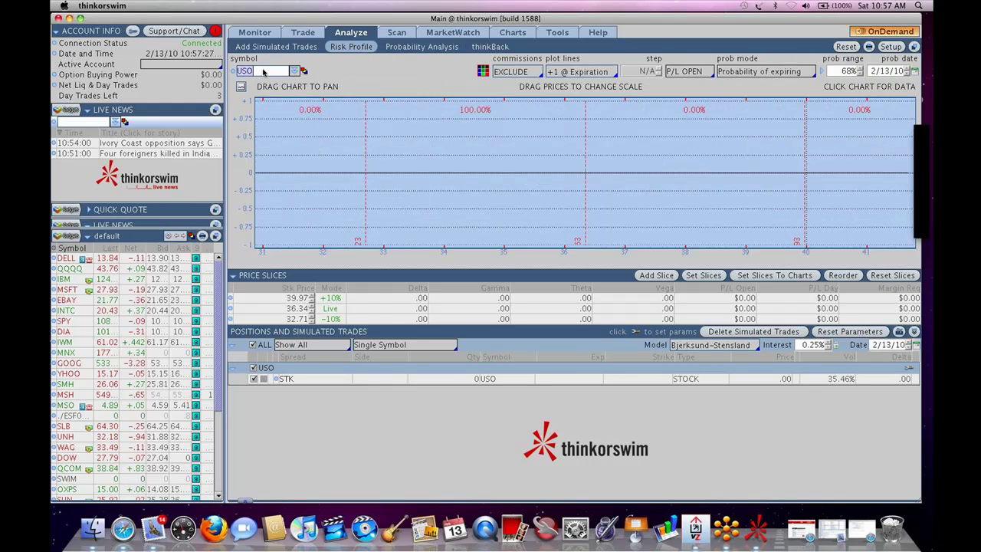
type("/CL")
key("Return")
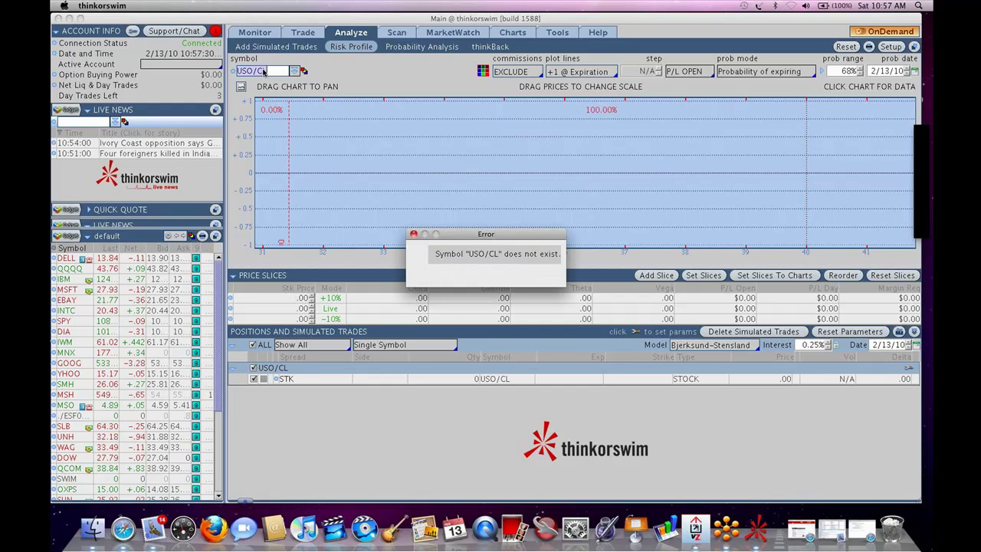
key("BackSpace")
key("Return")
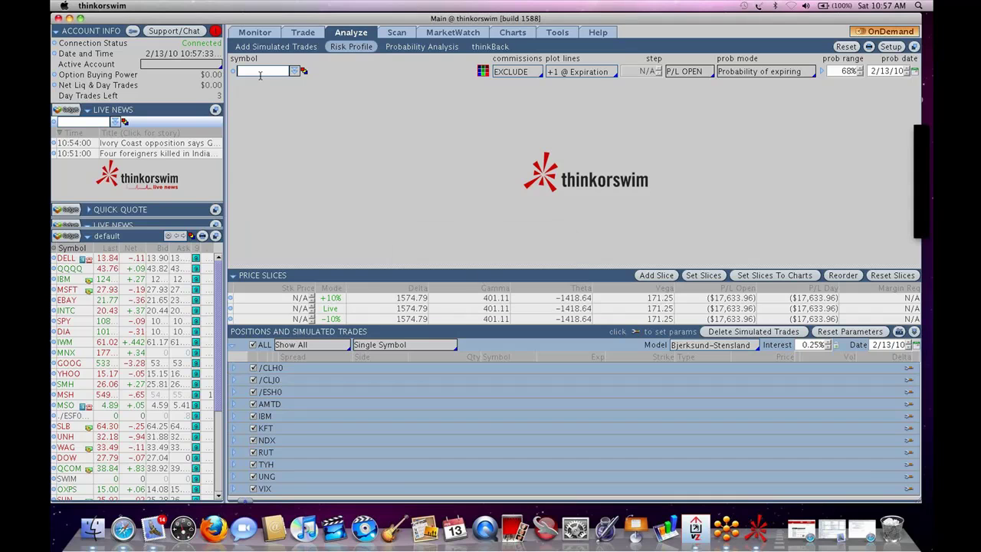
Re-enter /CL, dismissing the symbol format errors, until the /CL futures chart loads.
type("/C")
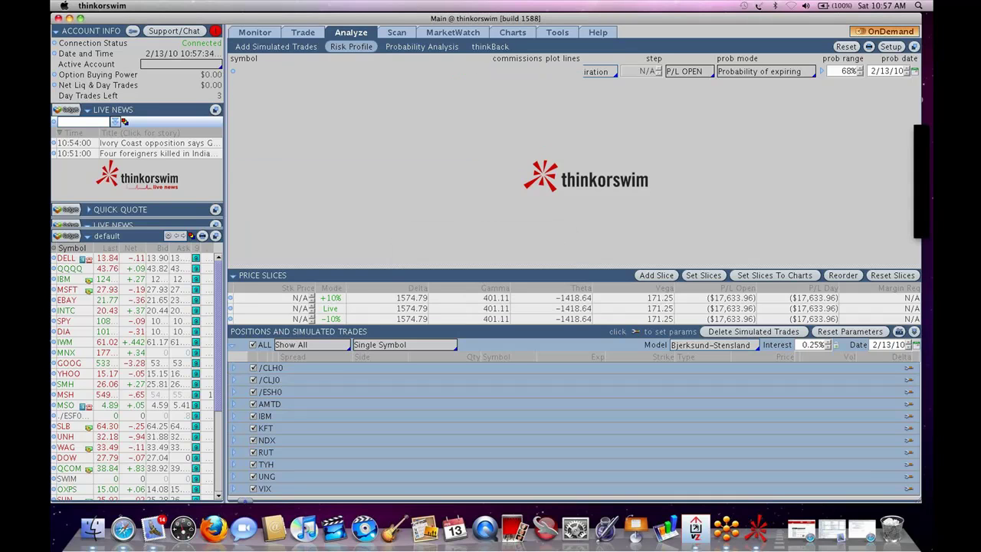
type("L")
key("Return")
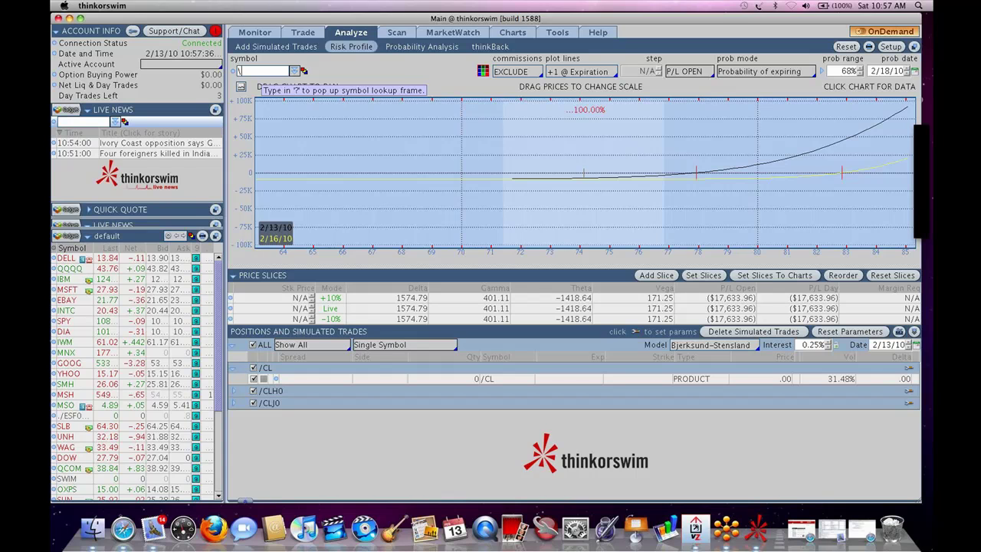
key("Return")
left_click(268, 87)
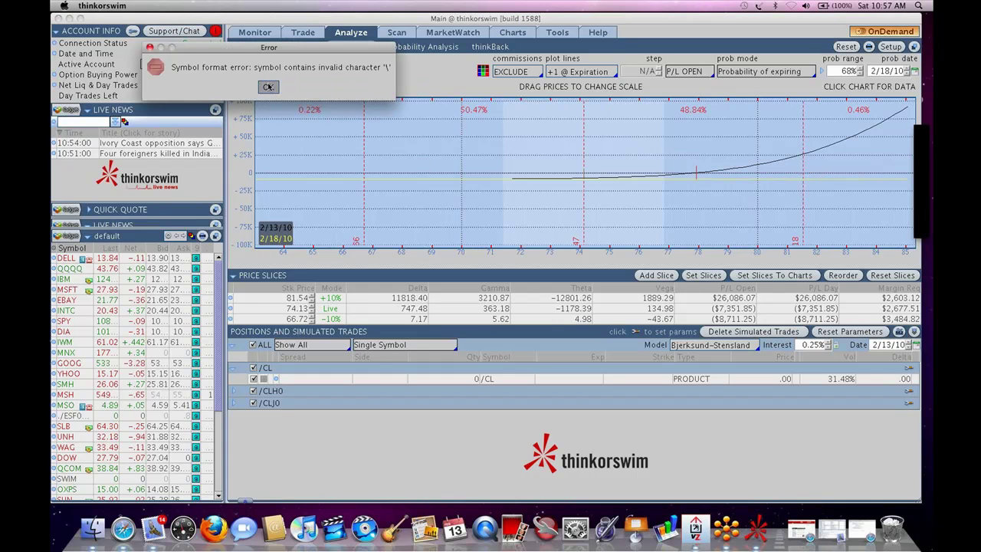
left_click(268, 87)
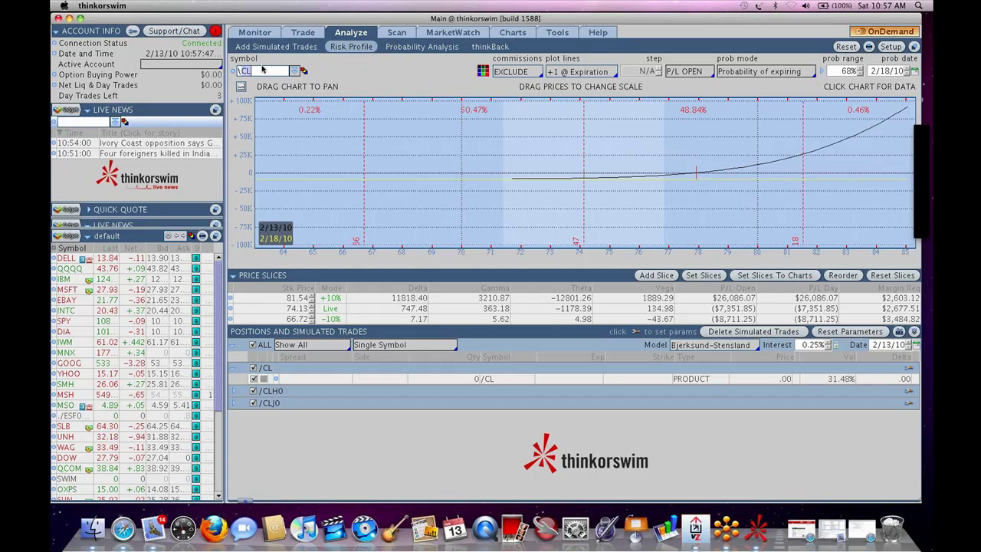
key("BackSpace")
key("BackSpace")
key("BackSpace")
type("/")
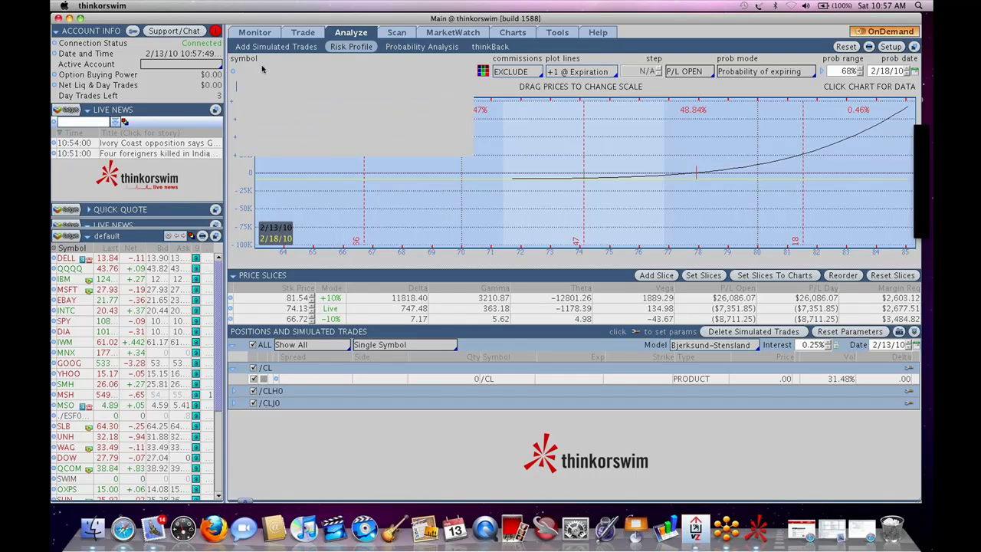
type("CL")
key("Return")
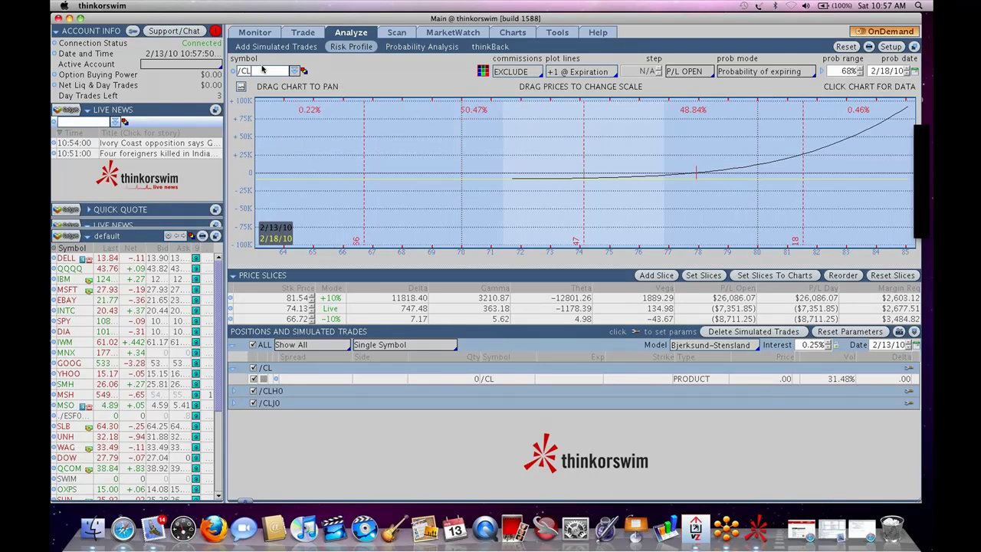
Expand the /CLH0 and /CLJ0 groups to show their trades.
left_click(241, 393)
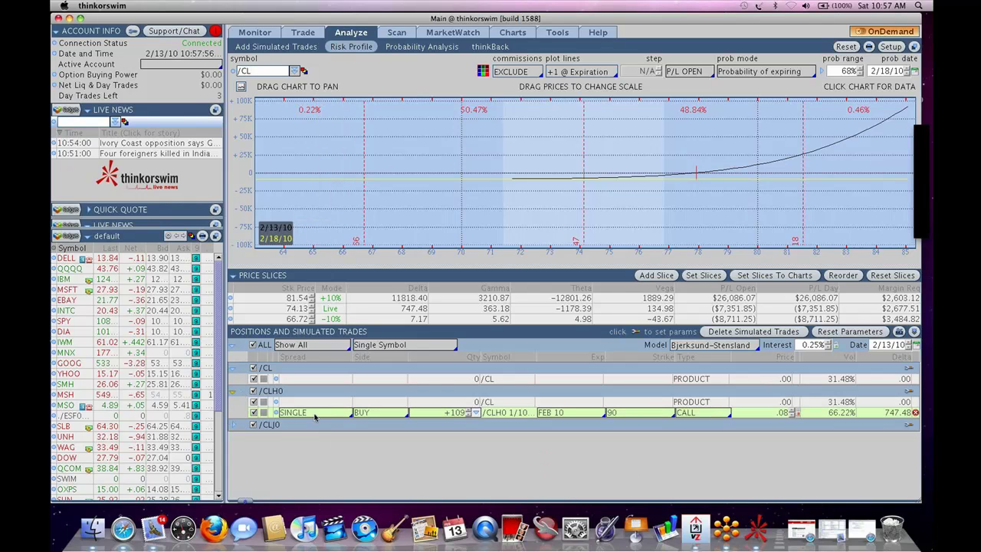
left_click(255, 413)
left_click(235, 424)
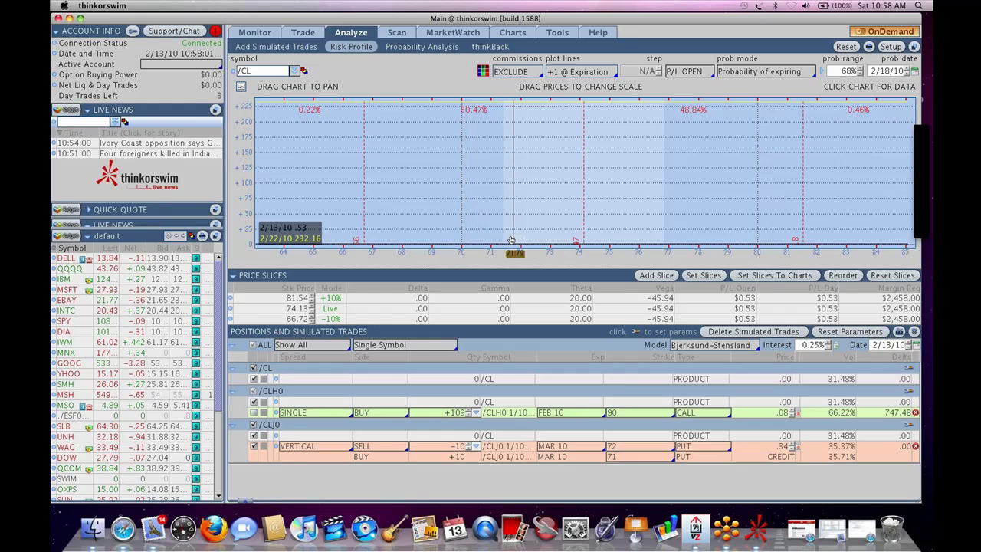
Widen the price range to about 120, lock a slice at 91.75, and set probability date 3/19/10.
left_click_drag(525, 256, 356, 254)
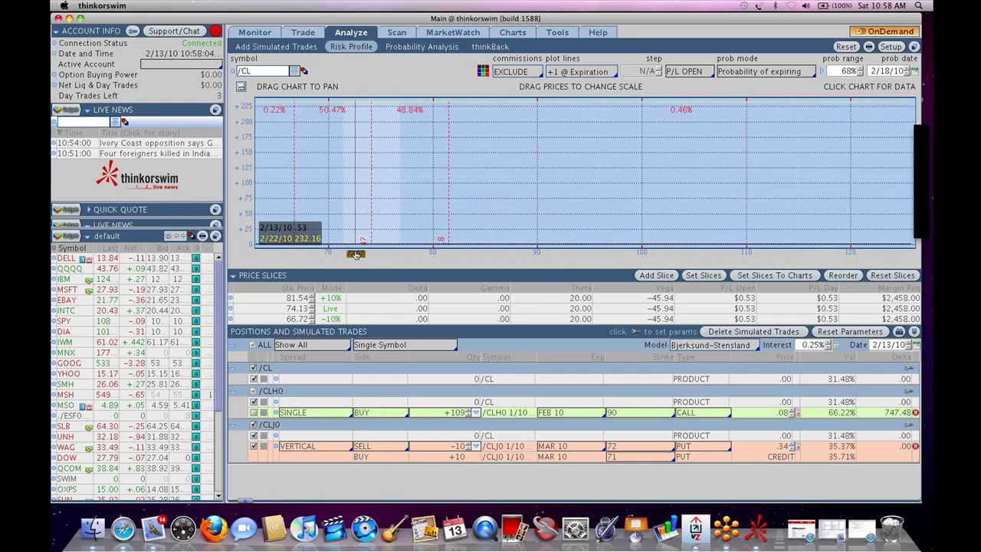
left_click_drag(398, 176, 552, 184)
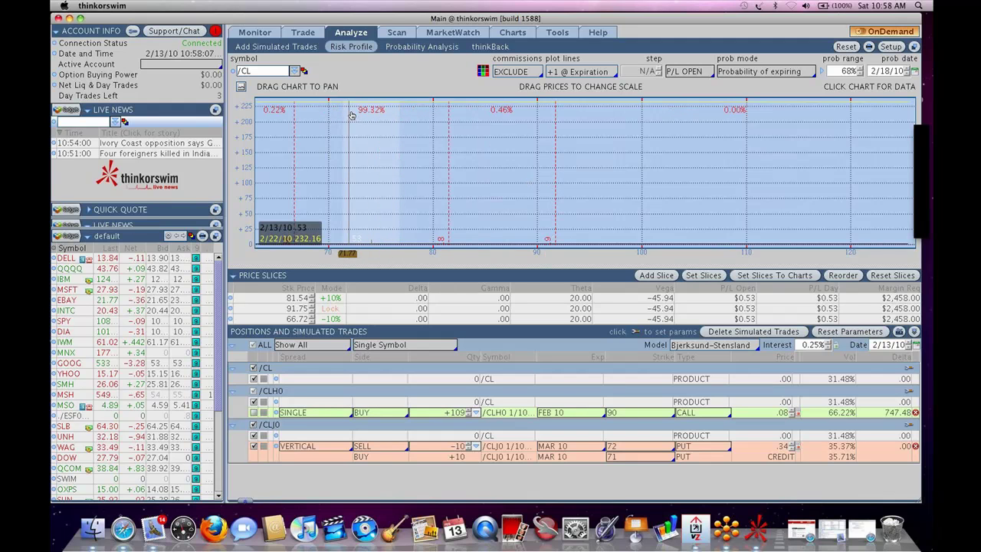
left_click(914, 71)
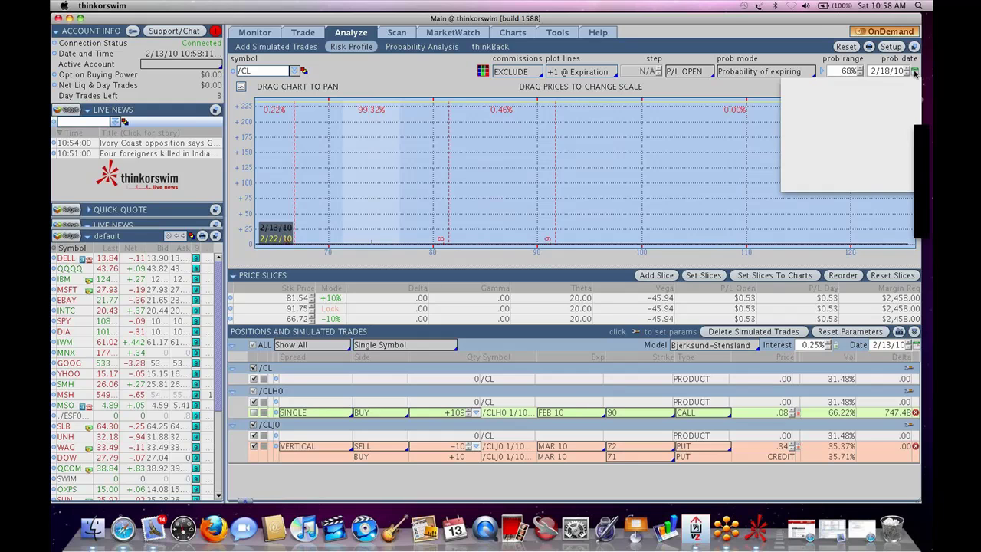
left_click(899, 86)
left_click(894, 137)
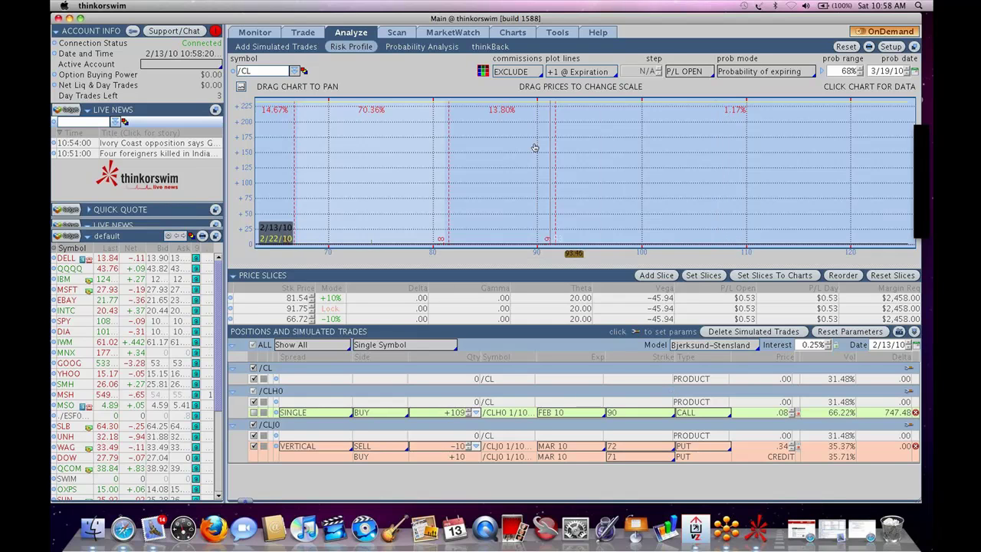
Uncheck the /CLH0 call and /CL product, leaving only the /CLJ0 put vertical analyzed.
left_click(699, 277)
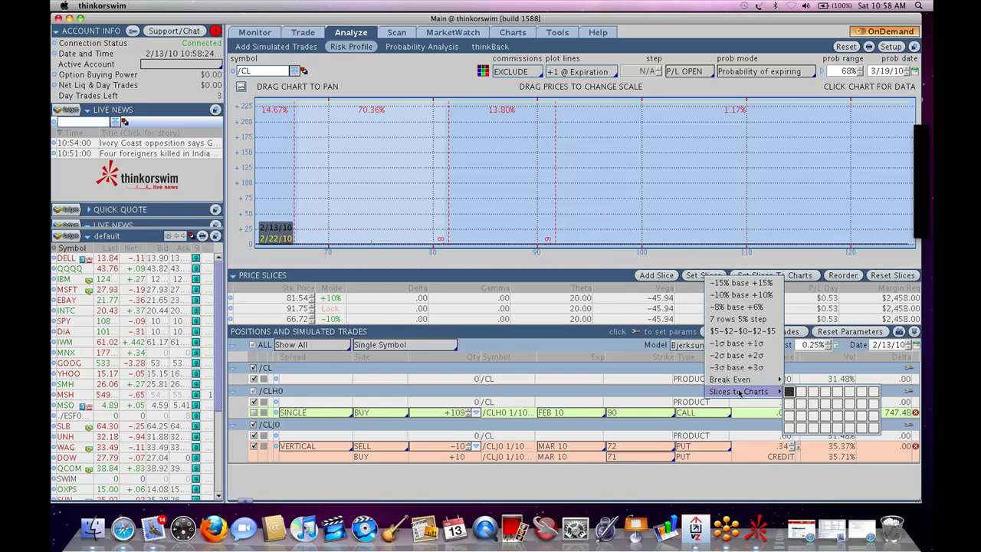
mouse_move(762, 381)
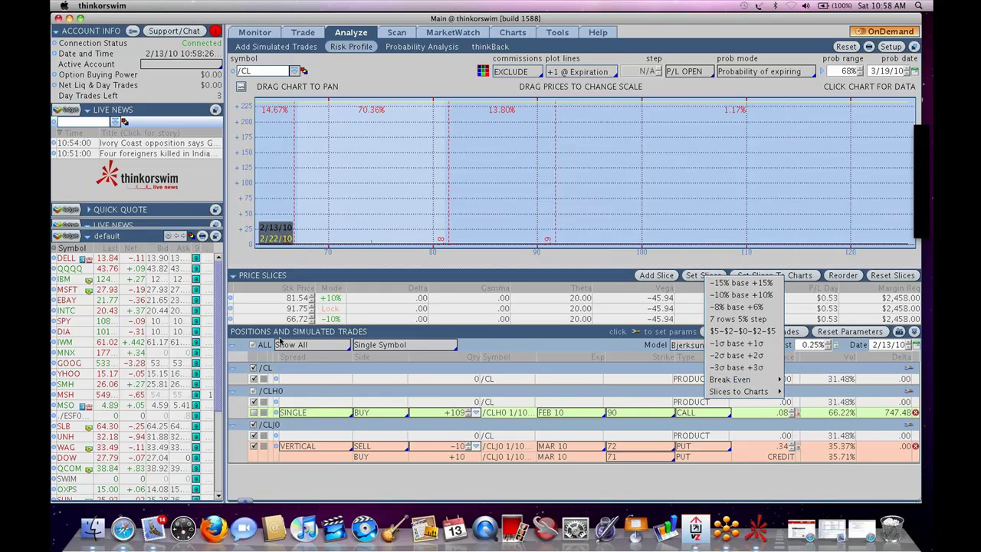
left_click(254, 404)
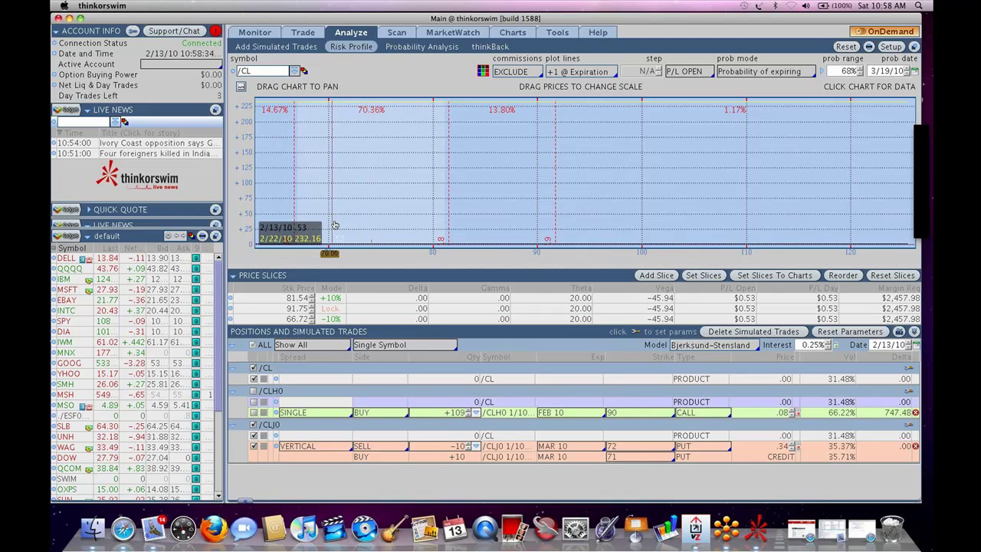
left_click(254, 379)
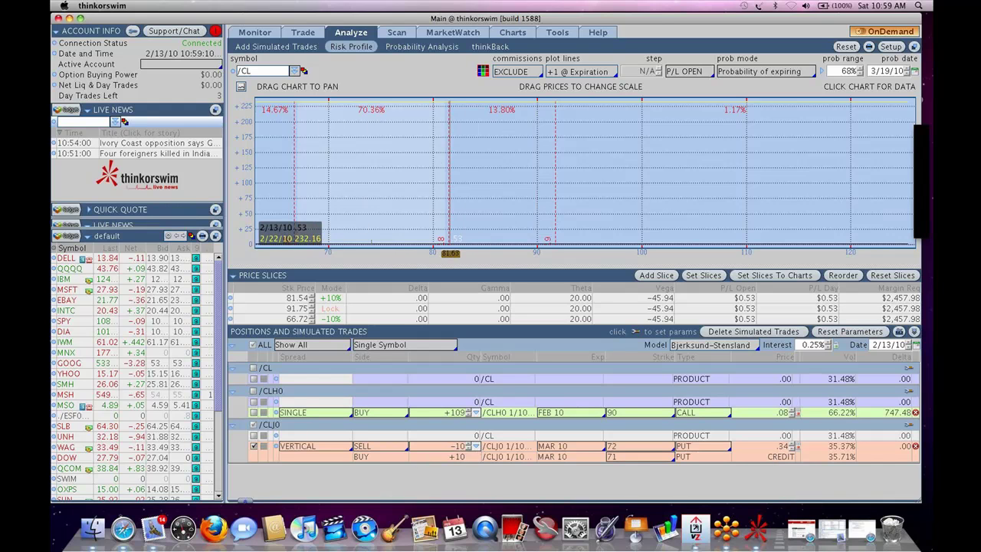
Send a copy of the vertical order to analysis, then delete the simulated trades.
left_click(301, 32)
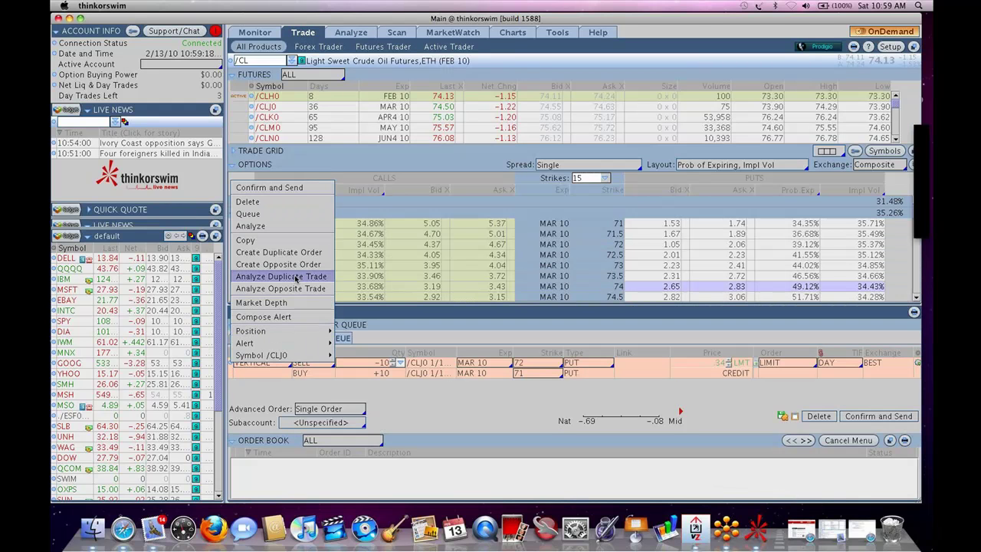
left_click(295, 277)
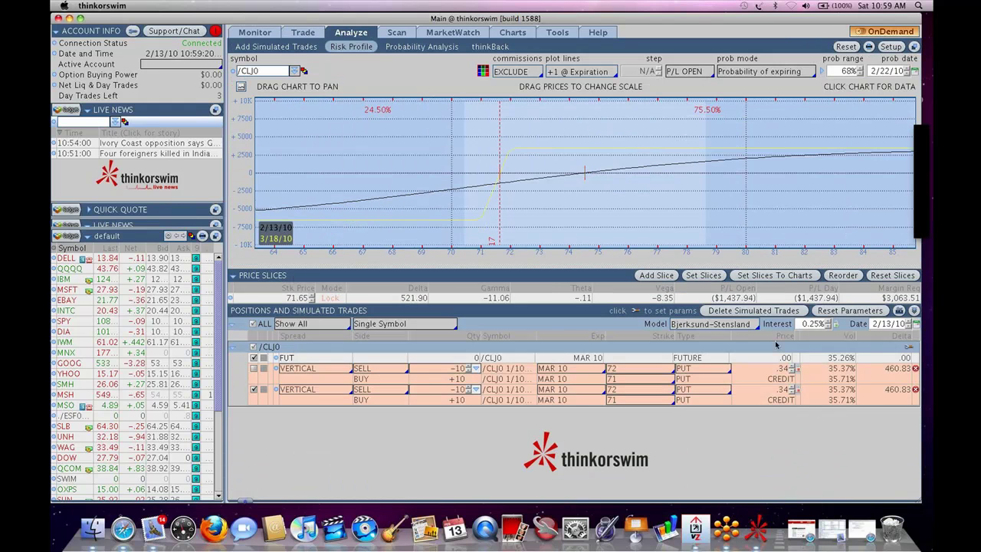
left_click(734, 310)
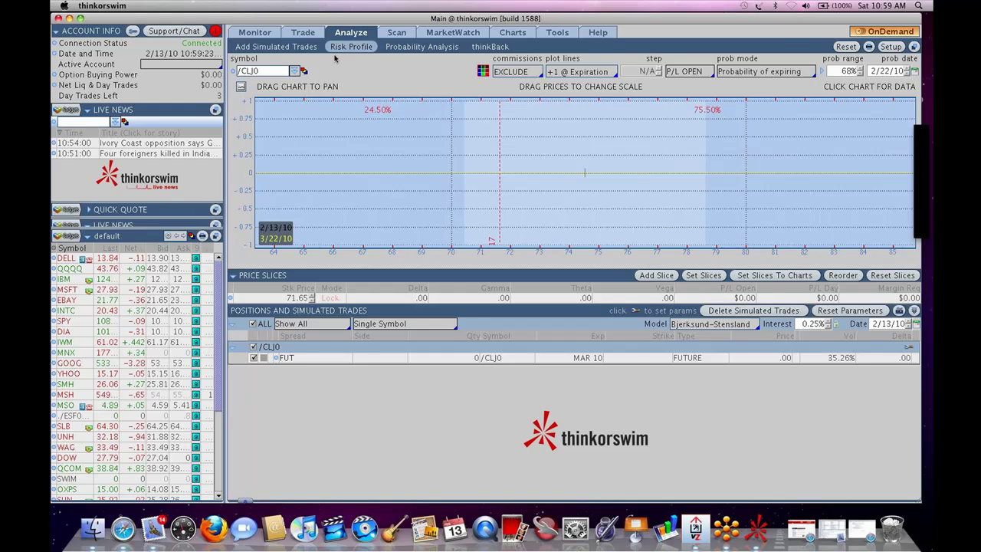
Analyze one duplicate of the /CLJ0 72/71 put vertical order from the Trade page.
left_click(310, 35)
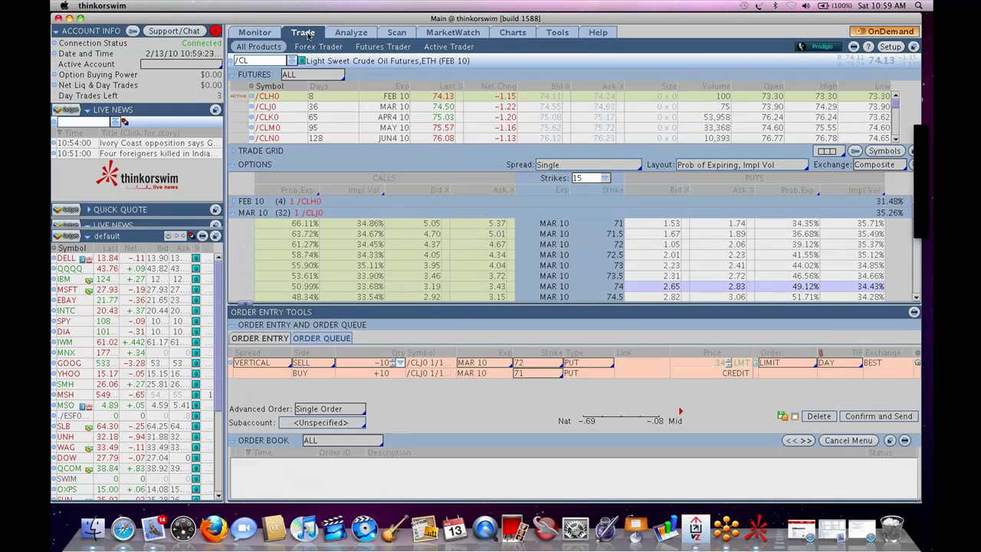
right_click(230, 365)
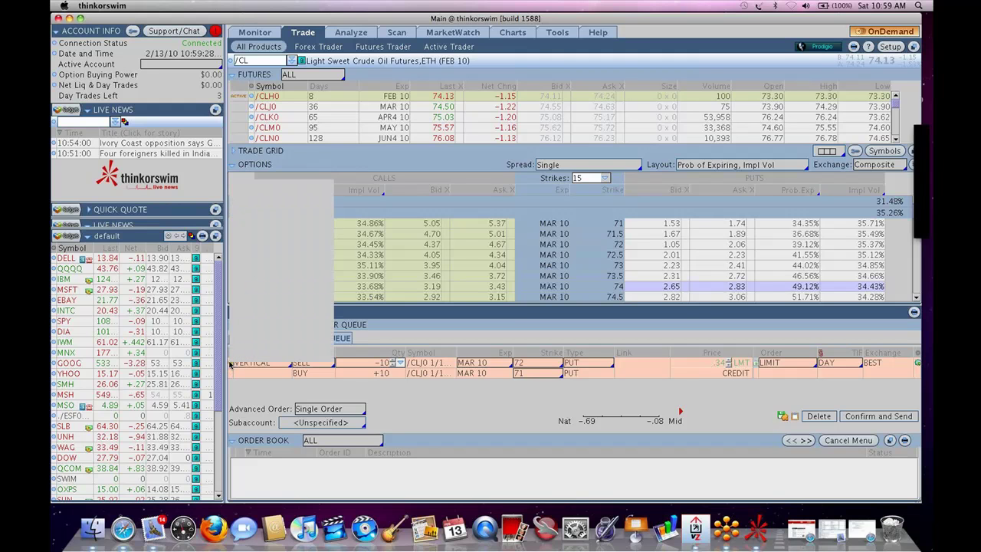
left_click(267, 283)
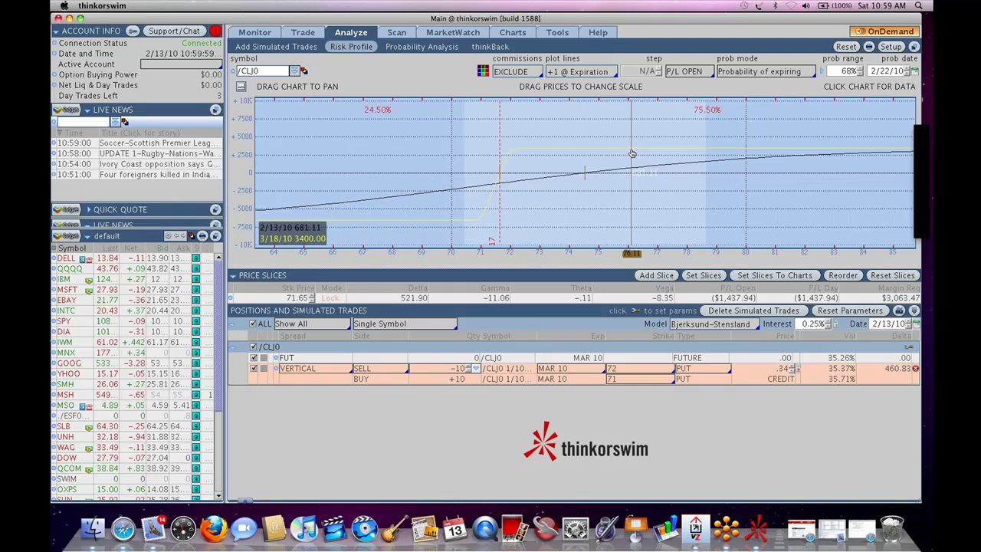
Return to the Trade page with the /CL option chain and staged 72/71 put vertical.
left_click(307, 35)
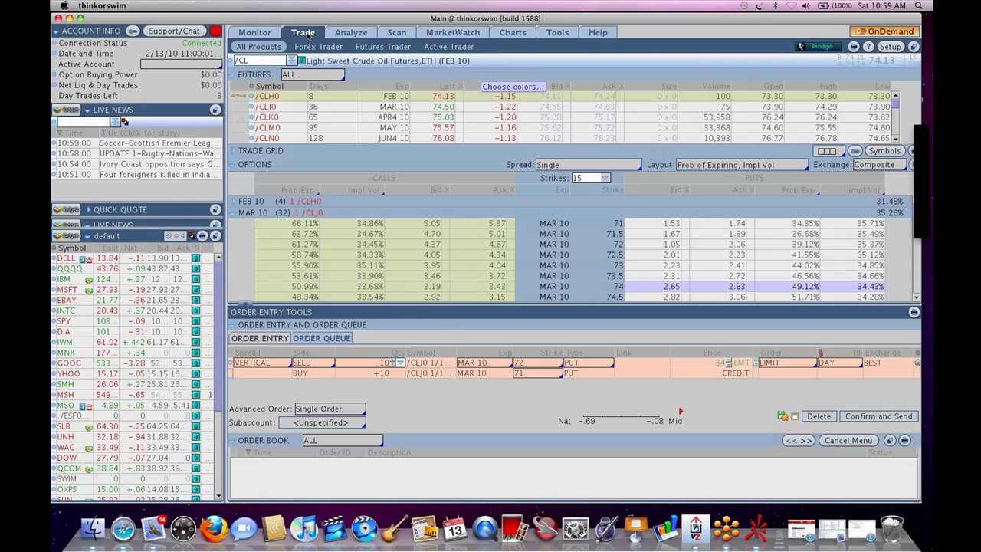